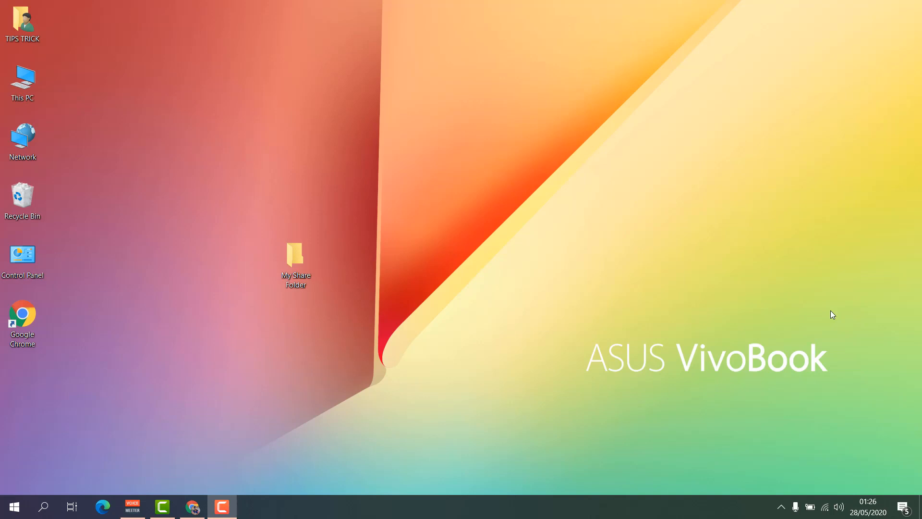
Search Windows for "servic" and open the Services app
left_click(42, 514)
type("serv")
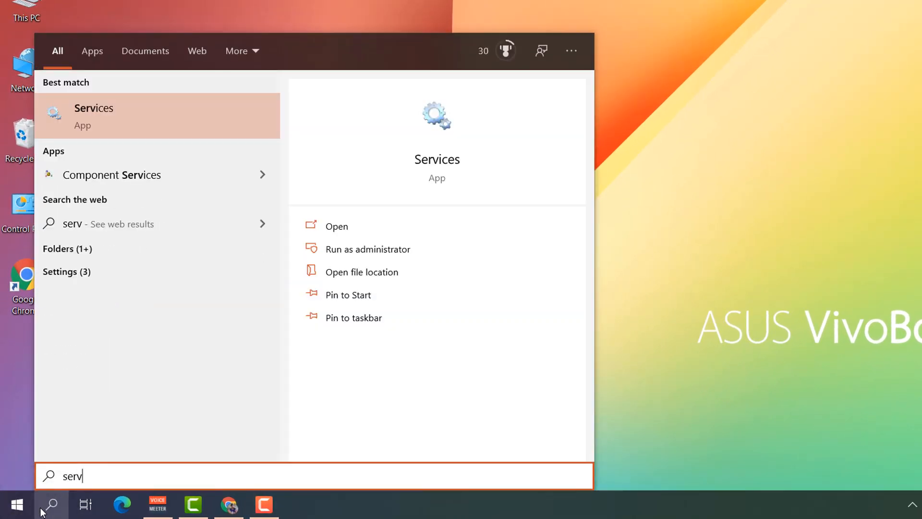
type("ic")
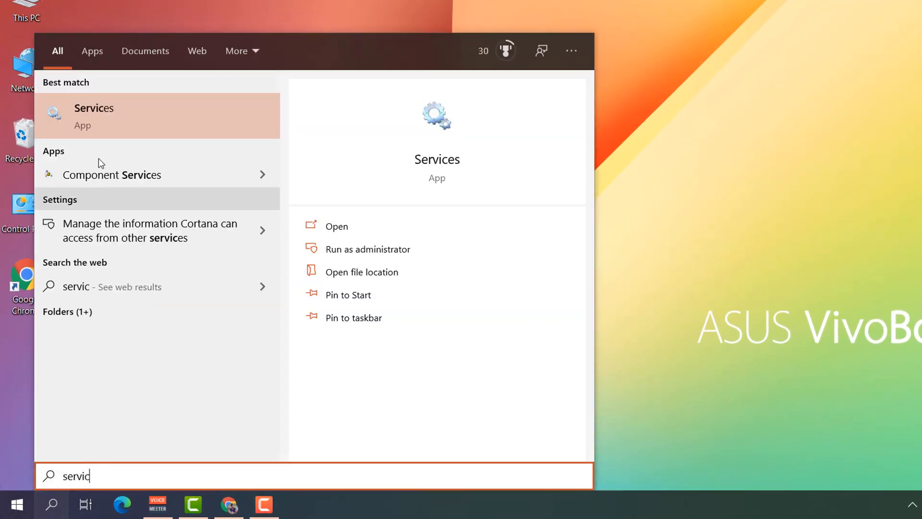
left_click(114, 101)
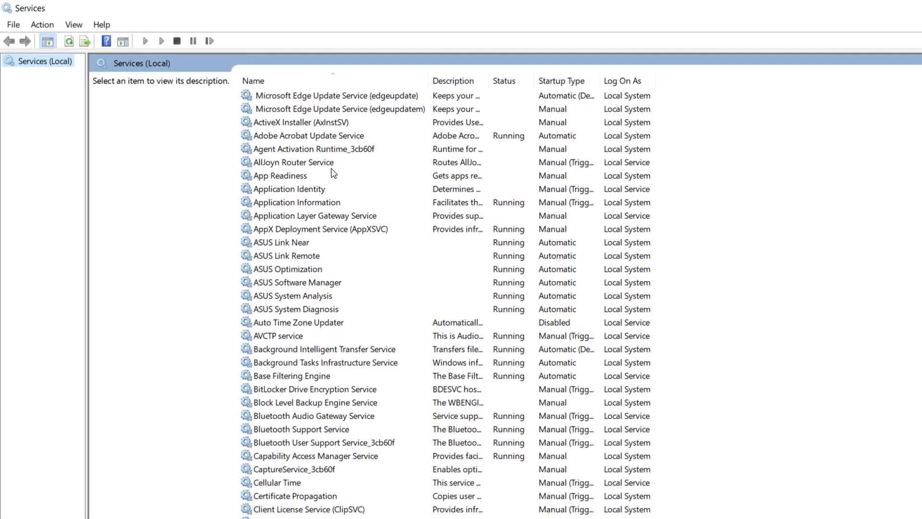
Choose the Automatic startup type for the Function Discovery Provider Host service, but discard the change
left_click(331, 172)
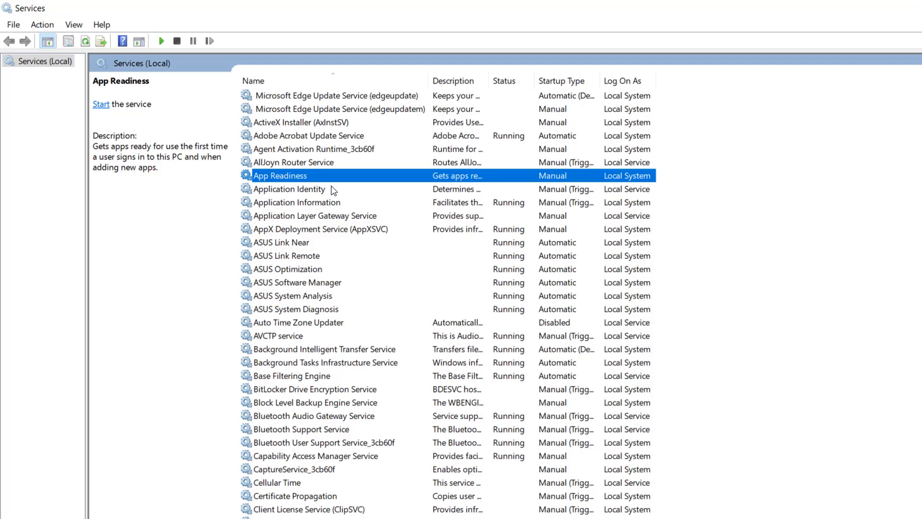
key("f")
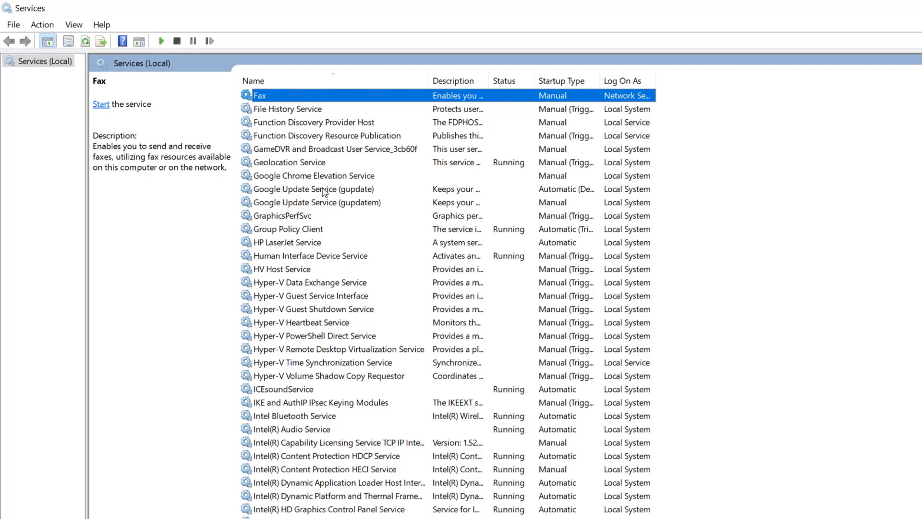
left_click(304, 124)
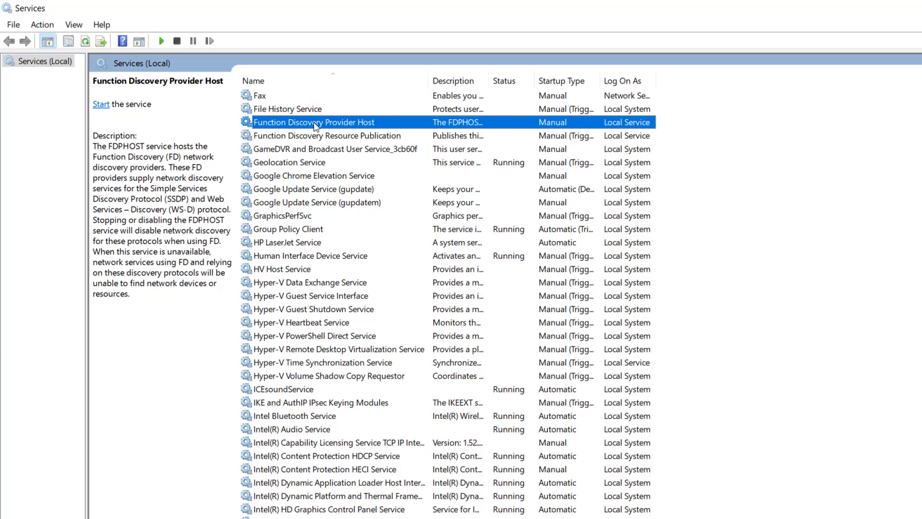
double_click(313, 122)
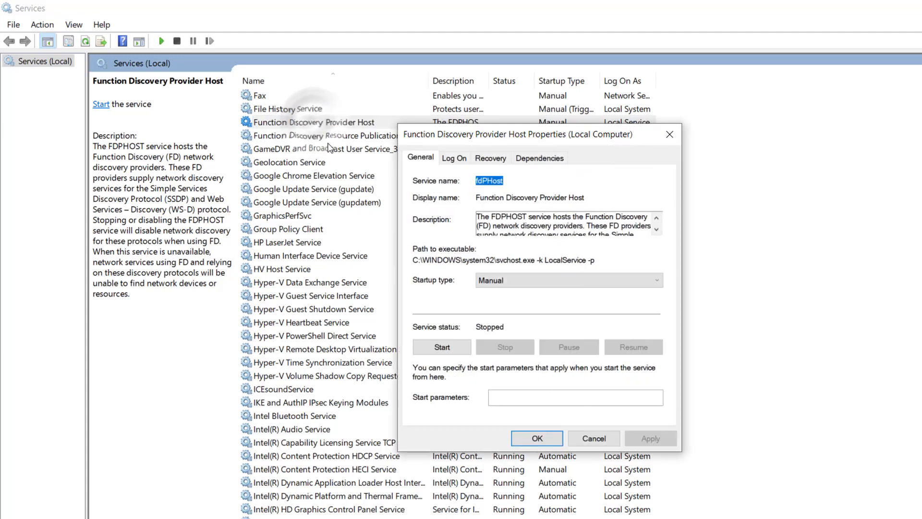
left_click(502, 278)
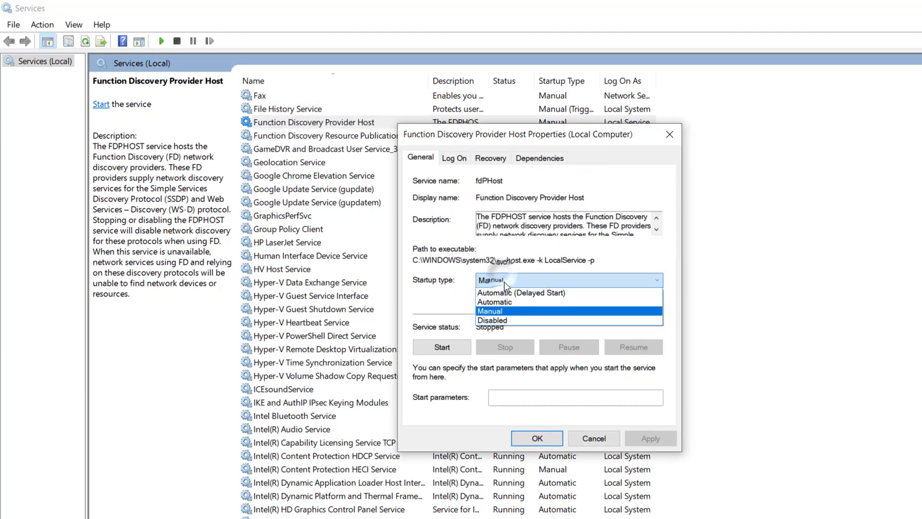
left_click(499, 300)
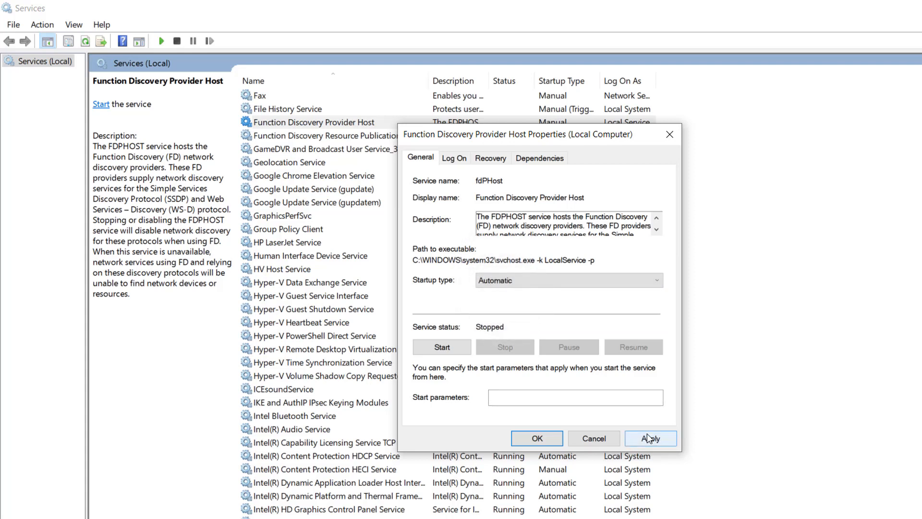
left_click(591, 438)
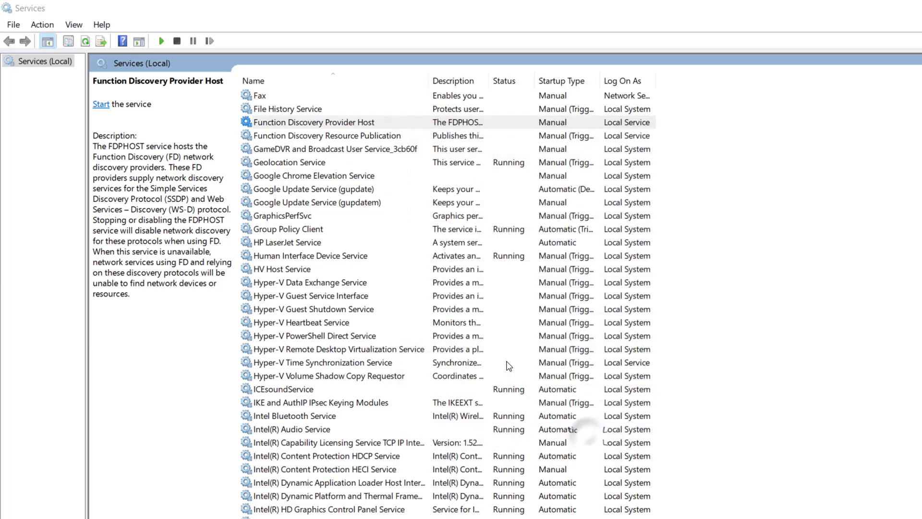
Choose the Automatic startup type for the Function Discovery Resource Publication service, but discard the change
left_click(327, 138)
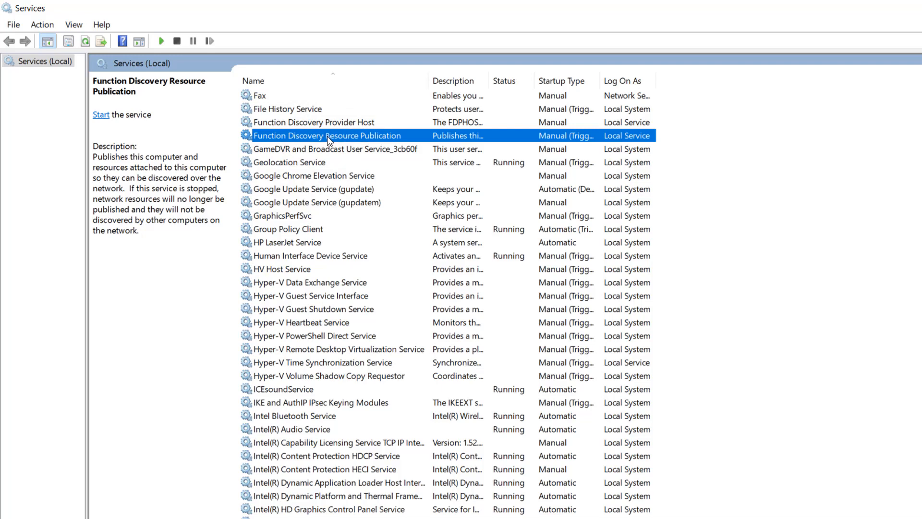
double_click(327, 137)
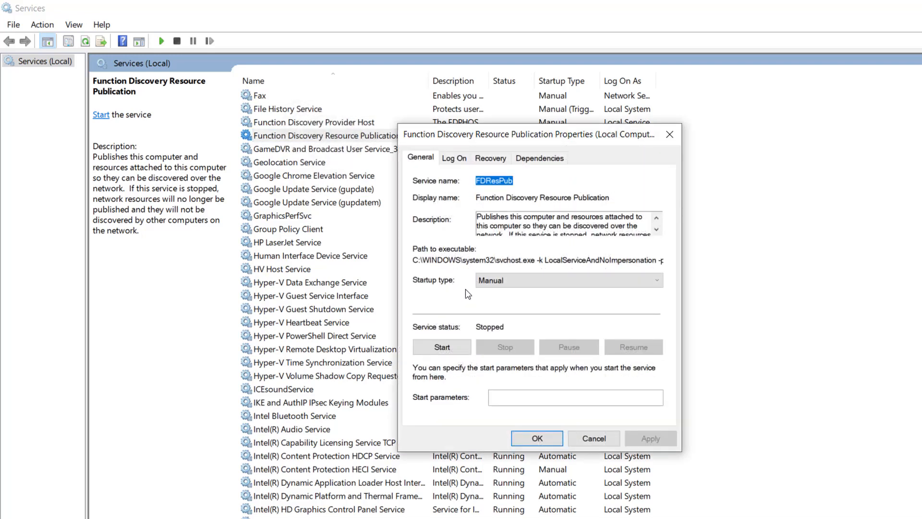
left_click(514, 279)
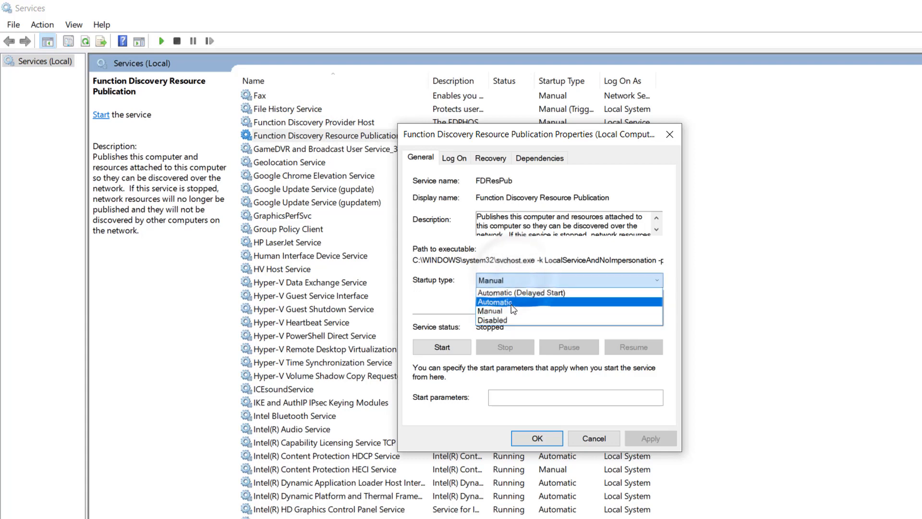
left_click(516, 301)
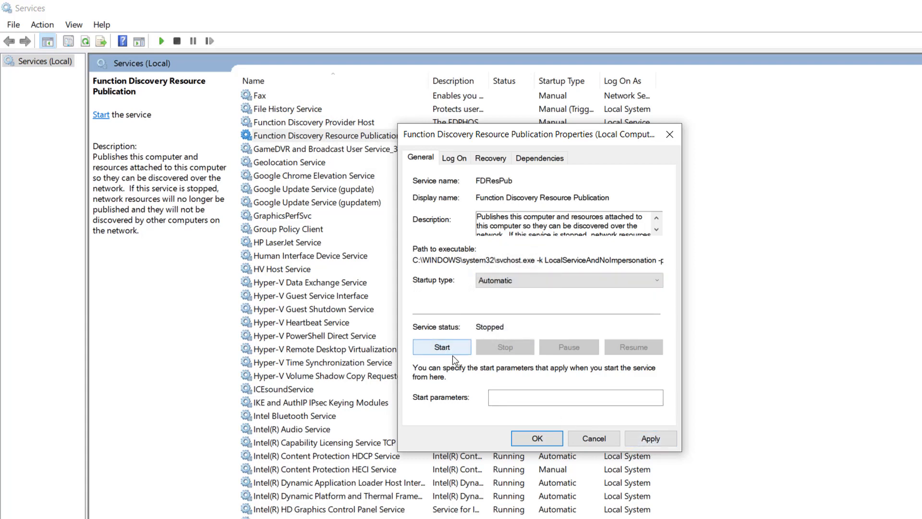
left_click(593, 438)
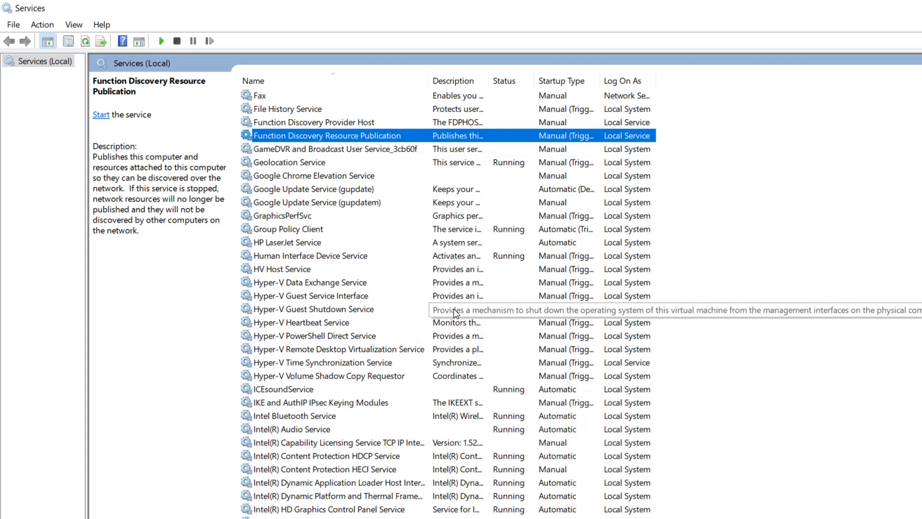
Try setting the UPnP Device Host service's startup type to Automatic and close its properties
left_click(425, 247)
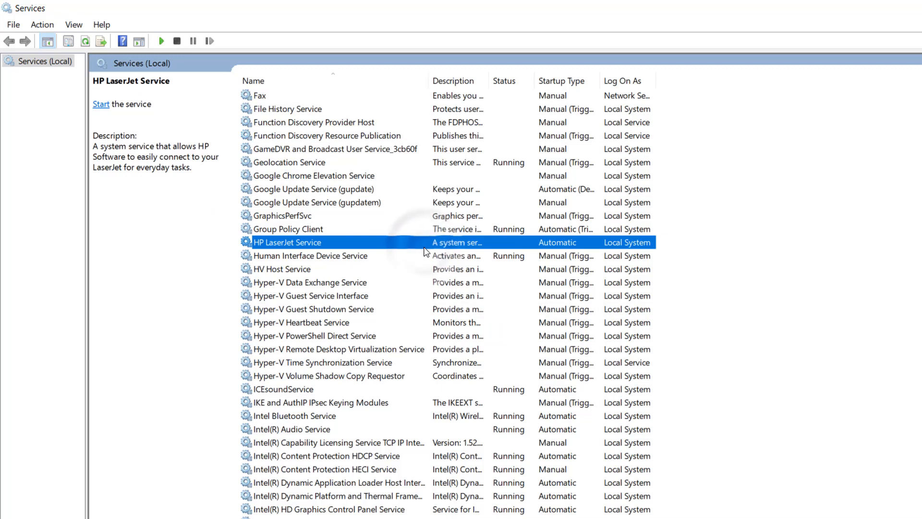
key("u")
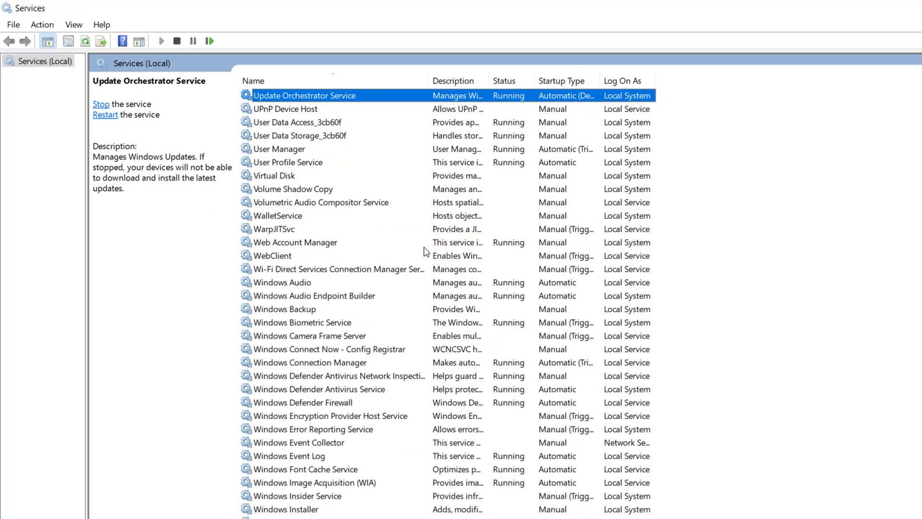
left_click(301, 110)
double_click(302, 113)
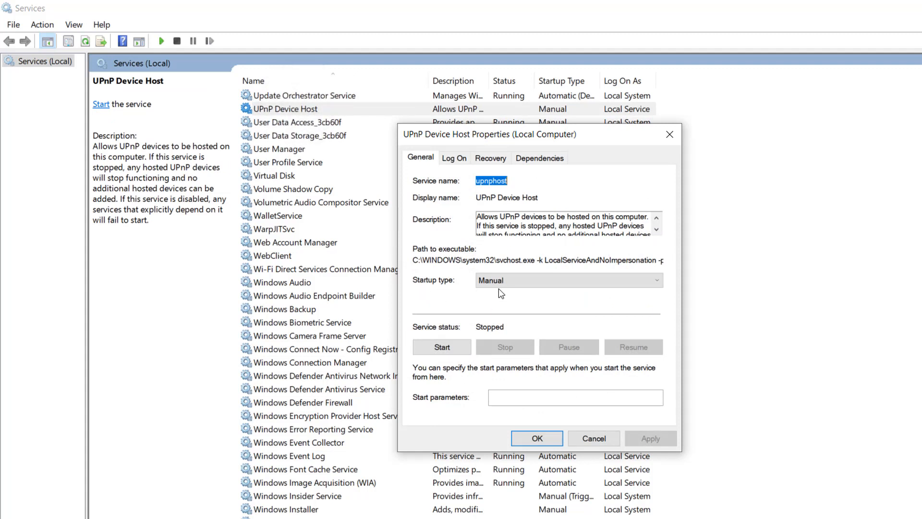
left_click(532, 280)
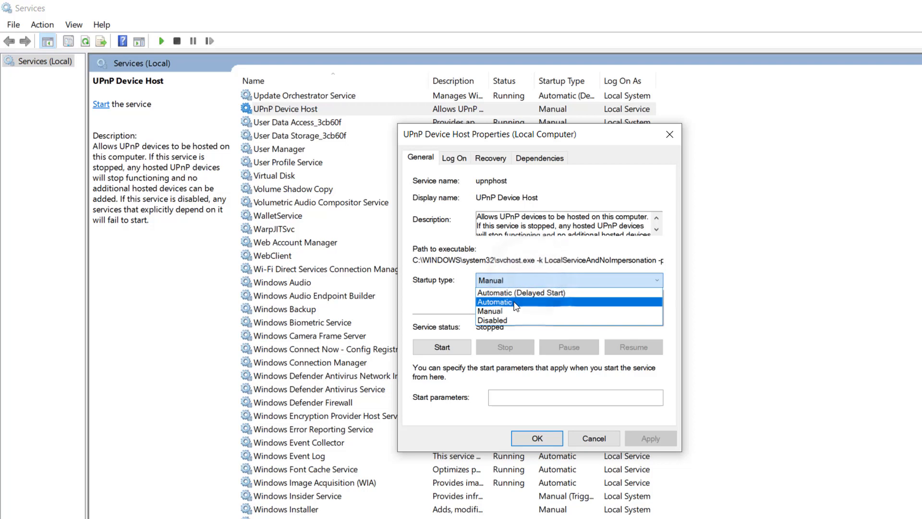
left_click(516, 302)
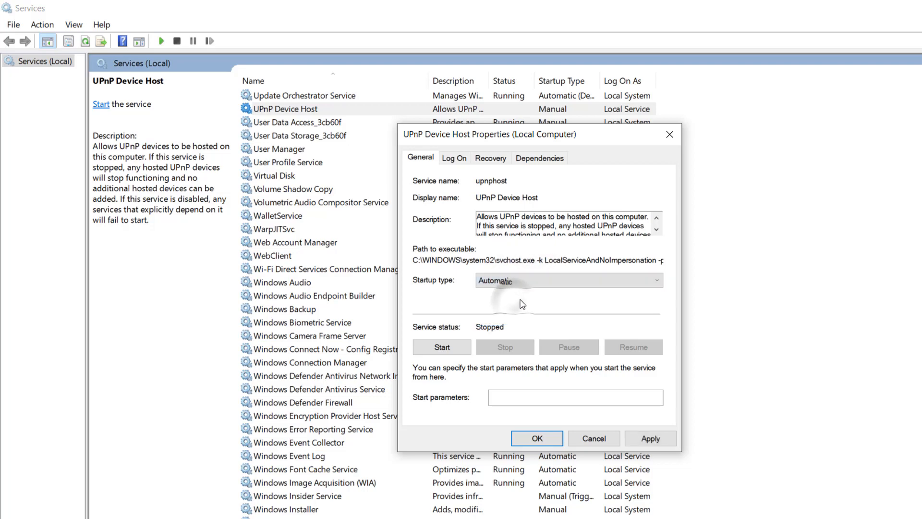
left_click(647, 439)
left_click(584, 437)
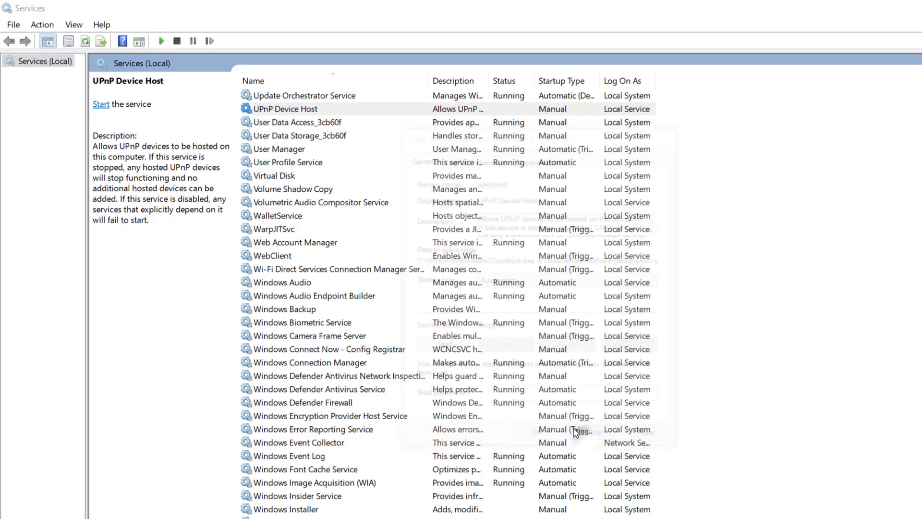
Choose the Automatic startup type for the SSDP Discovery service, but discard the change
left_click(440, 271)
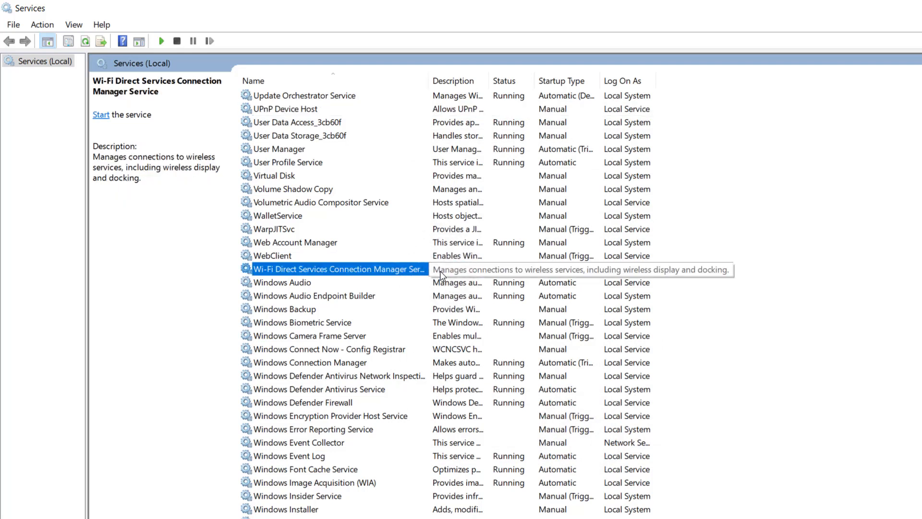
key("s")
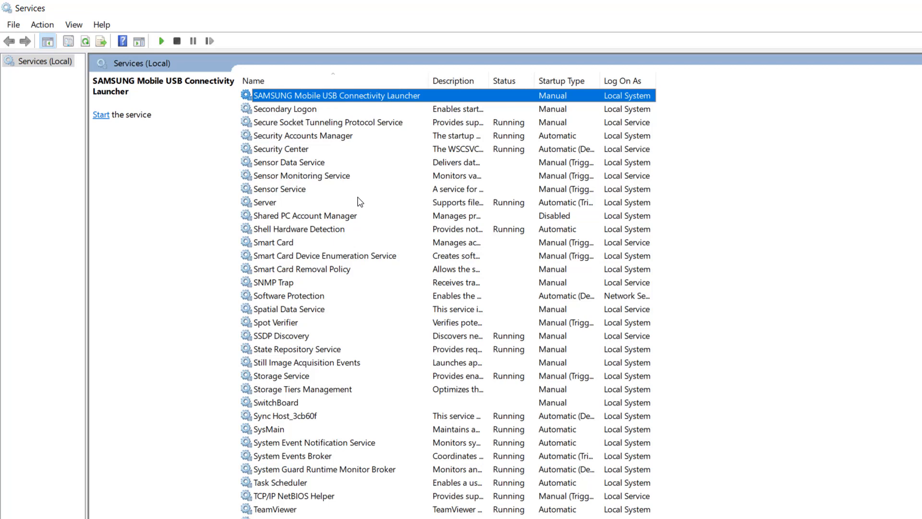
double_click(278, 338)
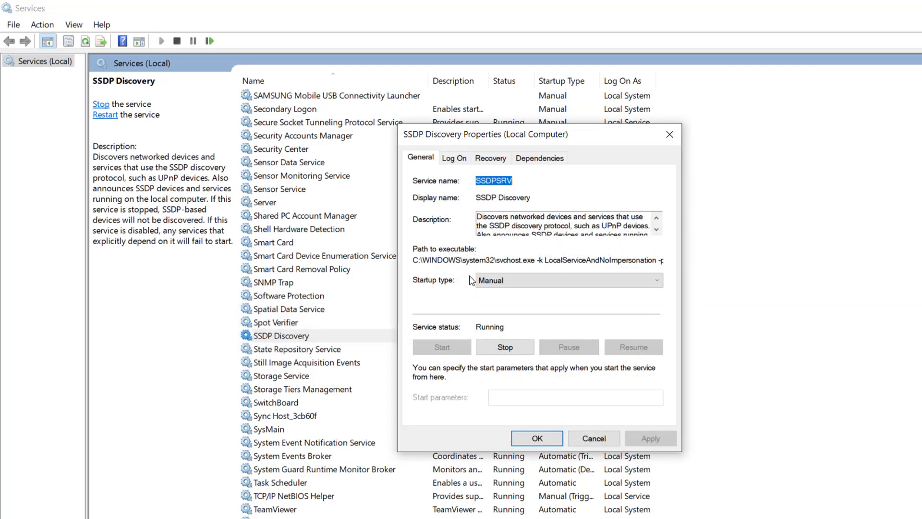
left_click(504, 280)
left_click(509, 298)
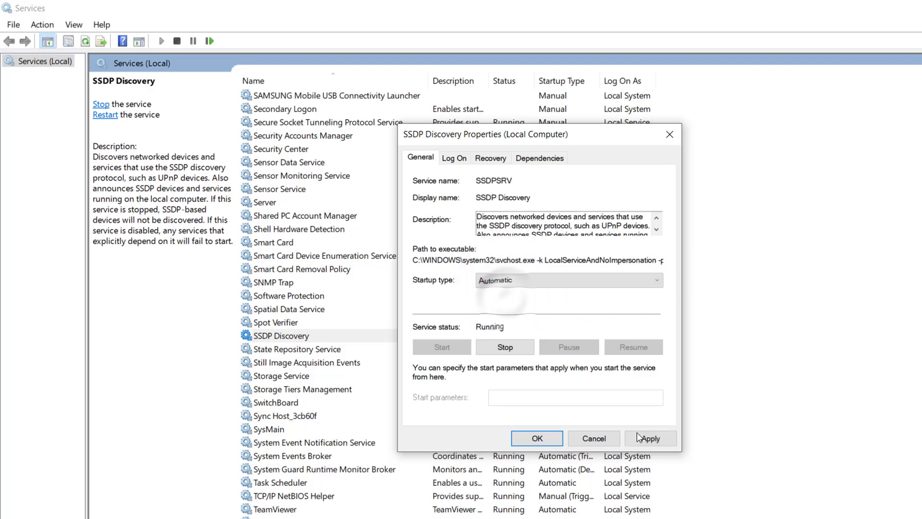
left_click(601, 438)
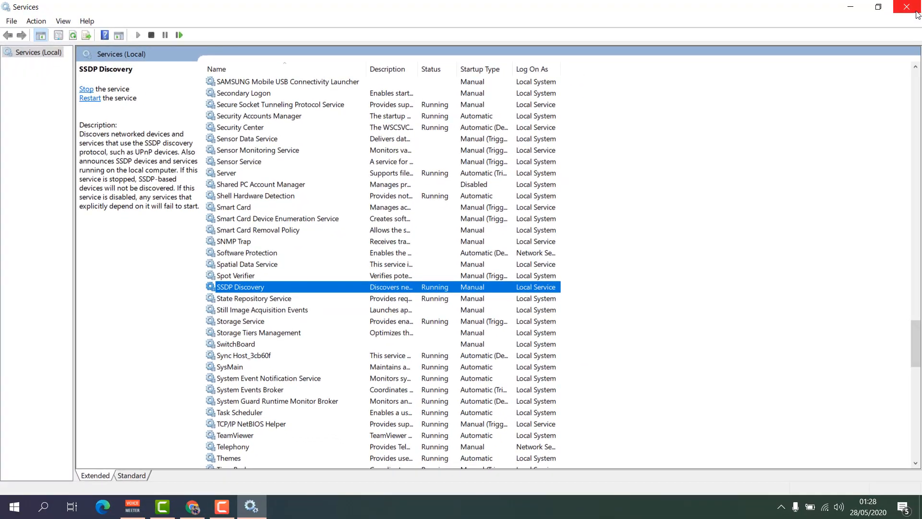
Close the Services window and open the advanced sharing options from the Wi-Fi page of Network & Internet settings
left_click(915, 6)
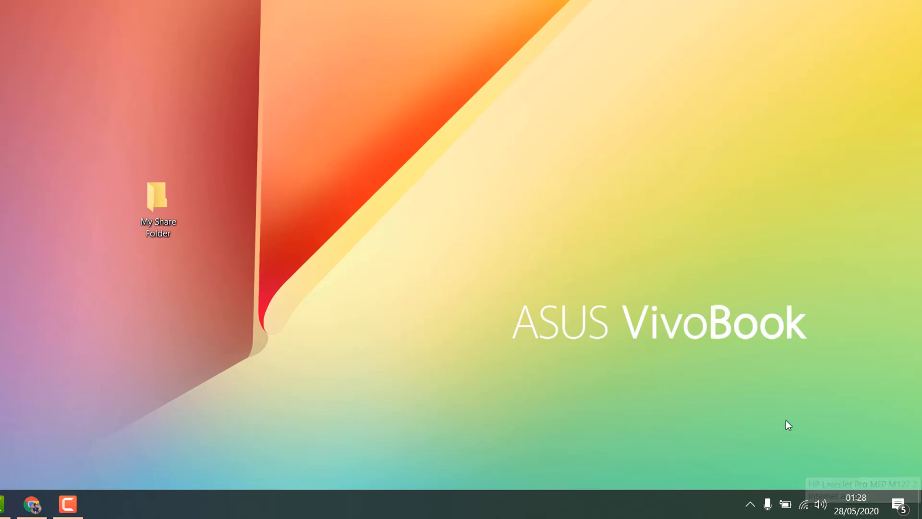
right_click(805, 513)
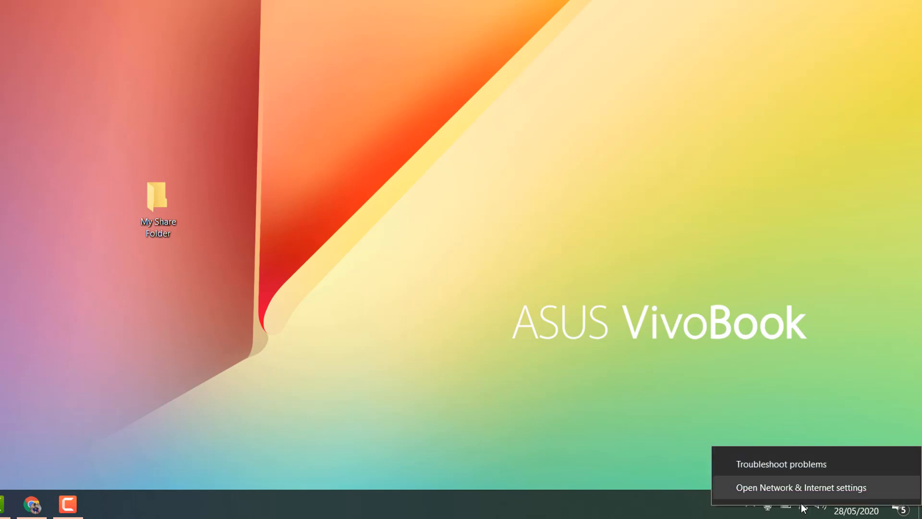
left_click(781, 487)
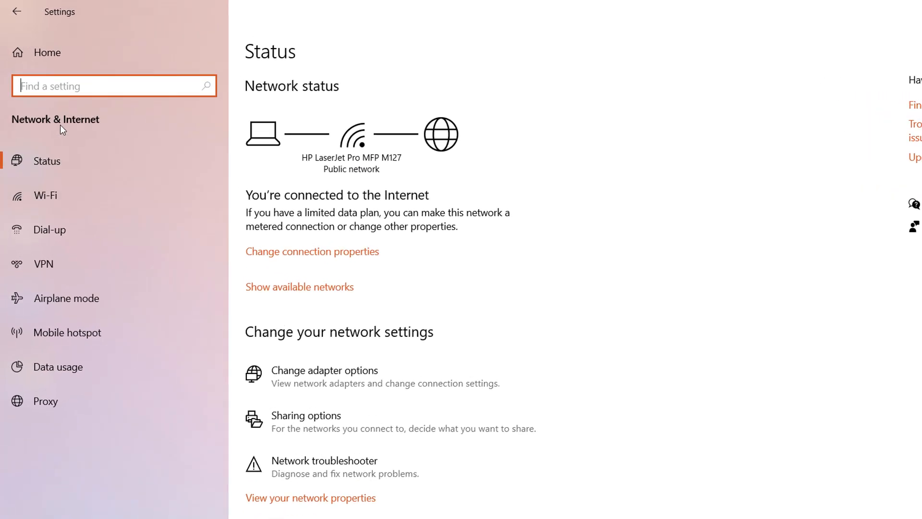
left_click(57, 201)
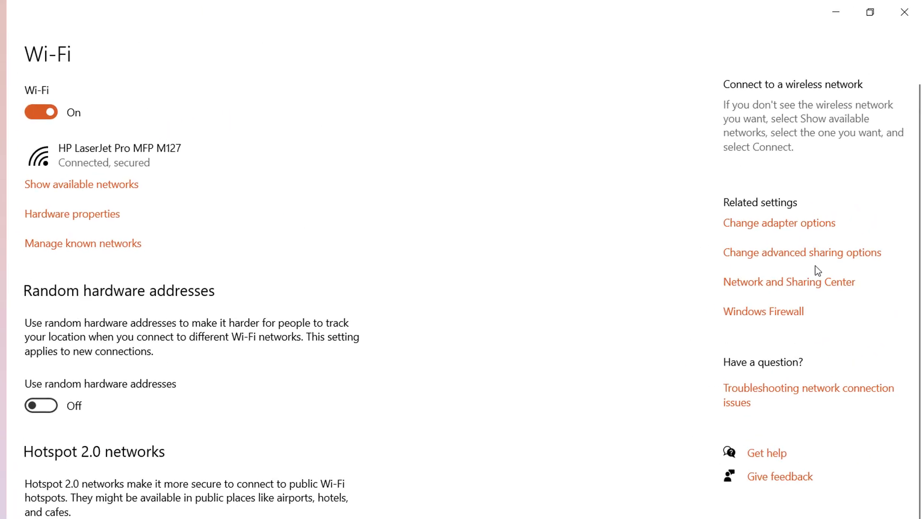
left_click(787, 270)
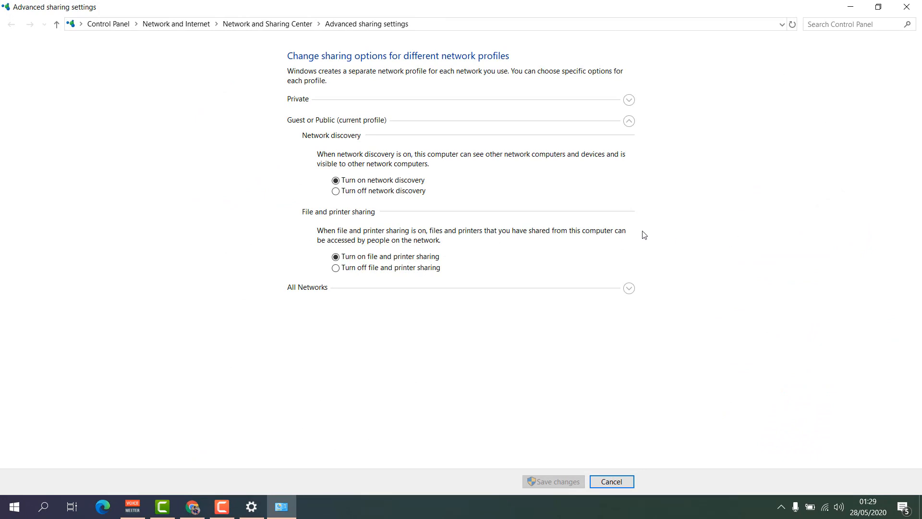
Review the sharing options of the Private, Guest or Public, and All Networks profiles, including network discovery and password protected sharing
left_click(629, 121)
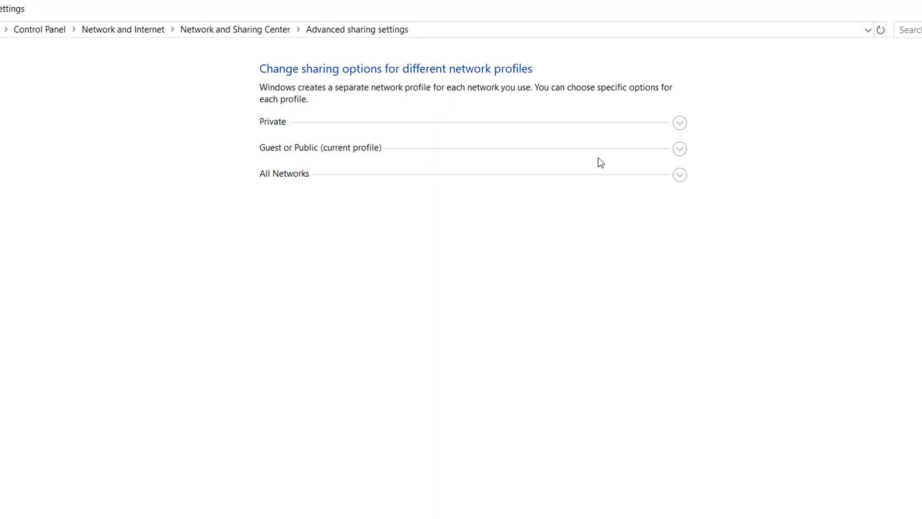
left_click(680, 122)
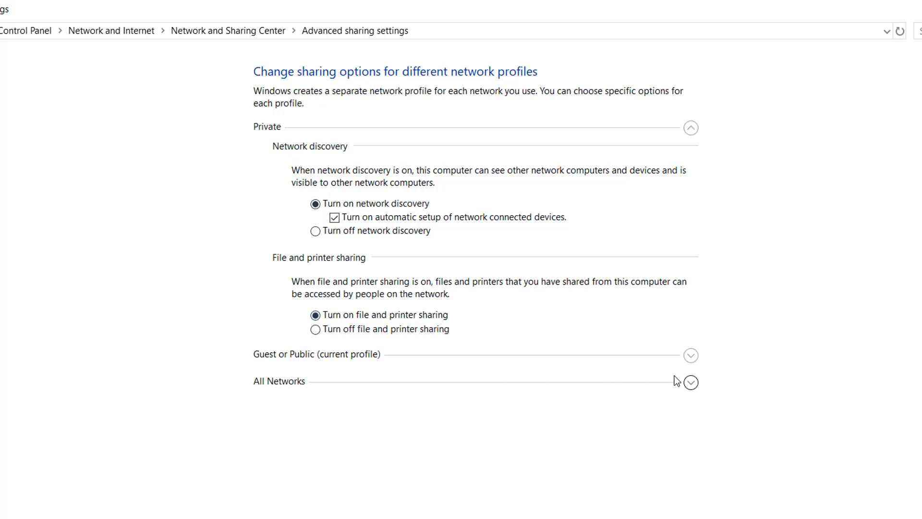
left_click(692, 356)
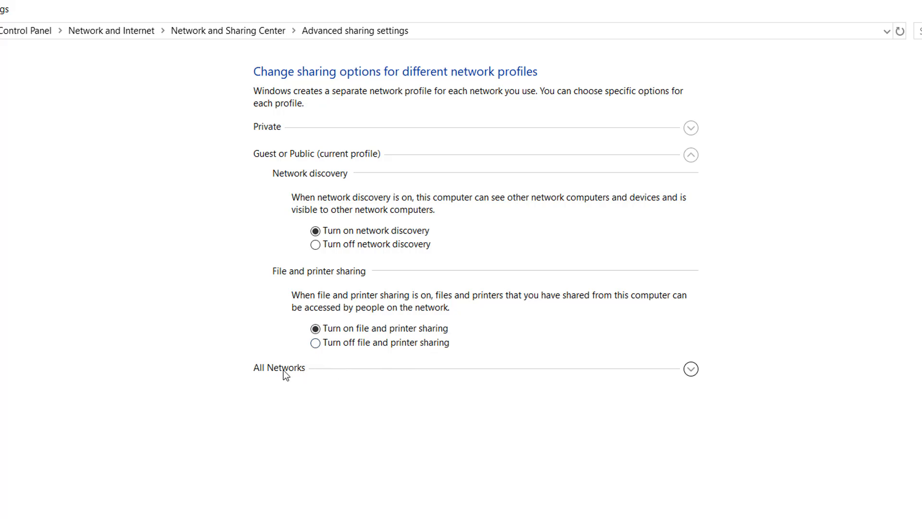
left_click(691, 373)
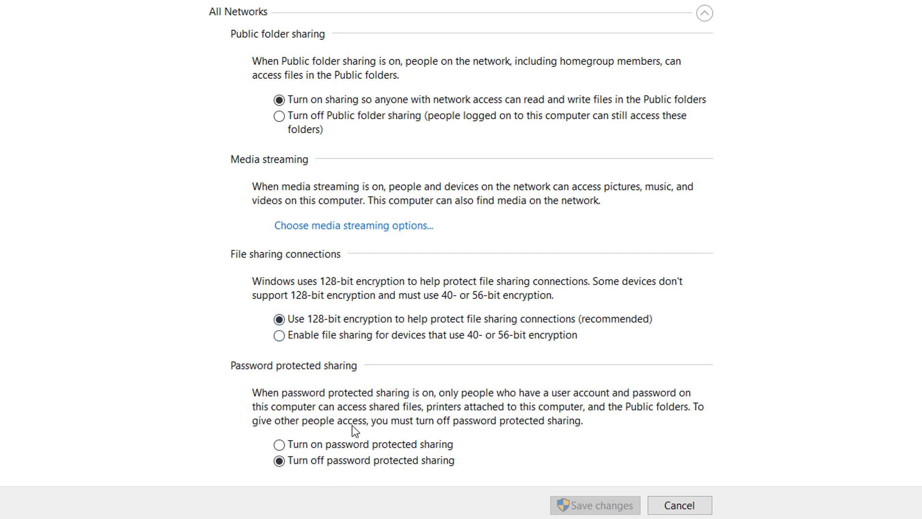
Leave the advanced sharing settings and close the Settings window
left_click(601, 507)
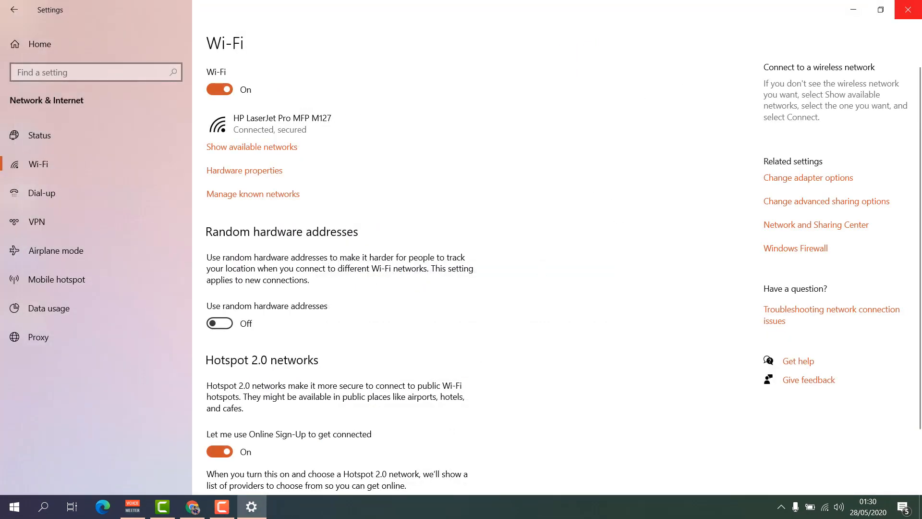
left_click(907, 10)
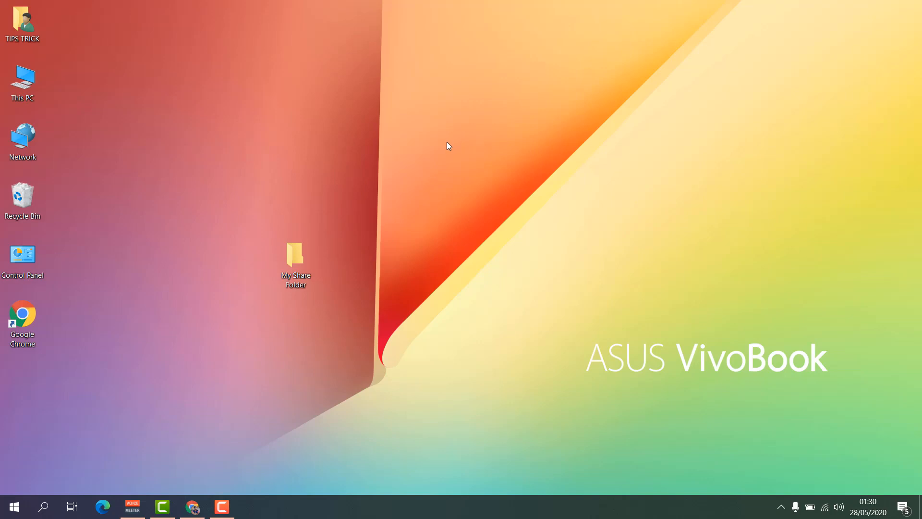
Enable Share this folder in the Advanced Sharing properties of My Share Folder on the desktop and apply it
right_click(306, 260)
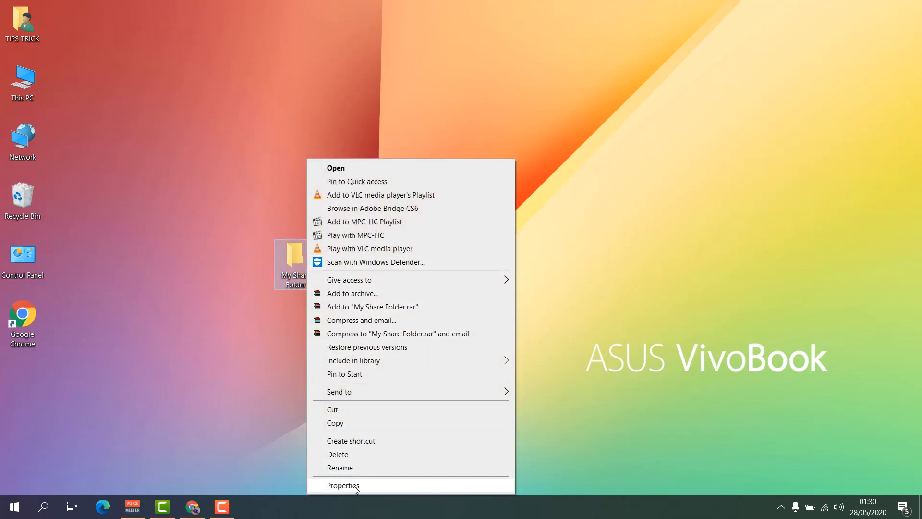
left_click(354, 485)
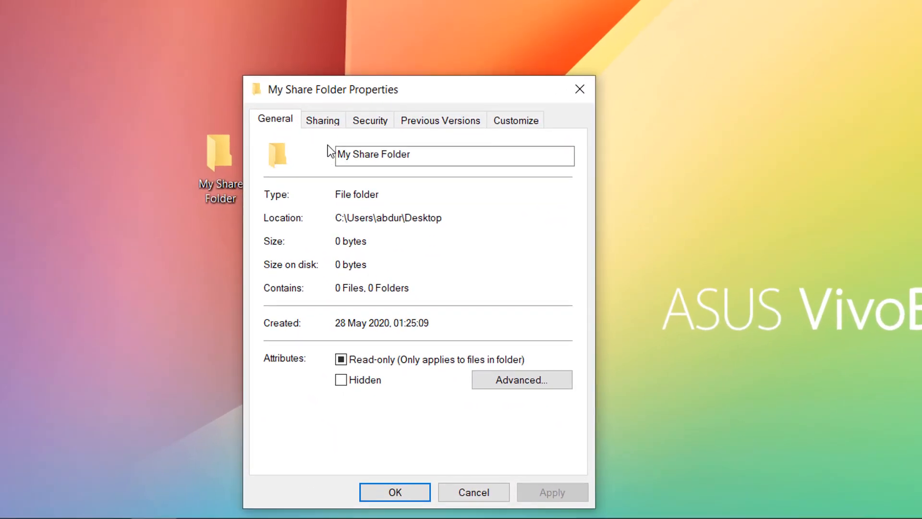
left_click(368, 234)
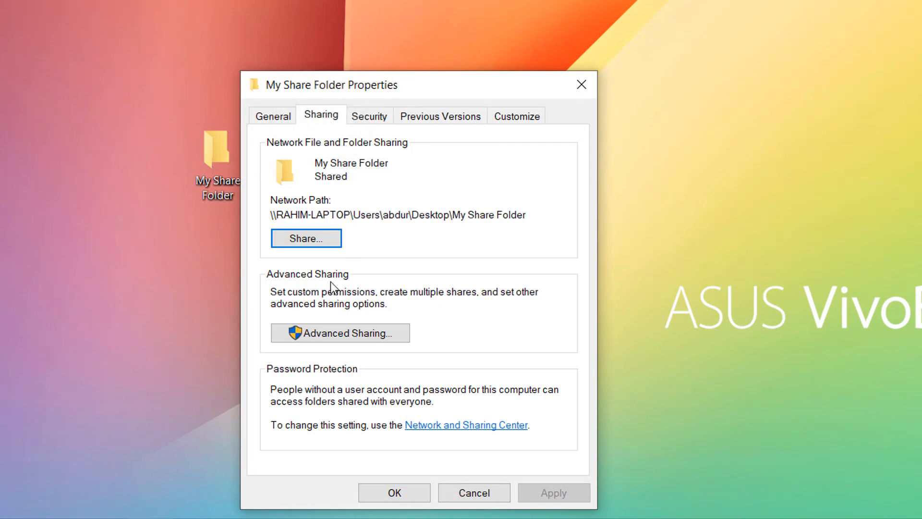
left_click(344, 336)
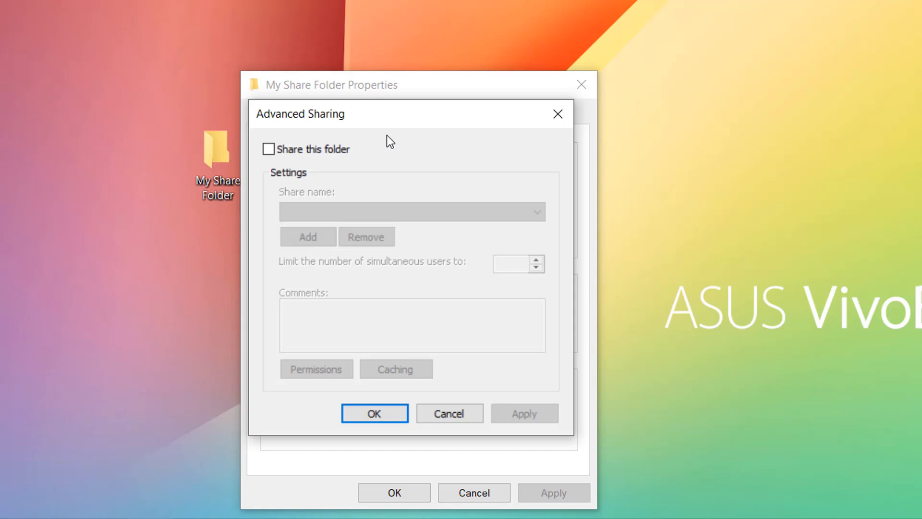
left_click(320, 152)
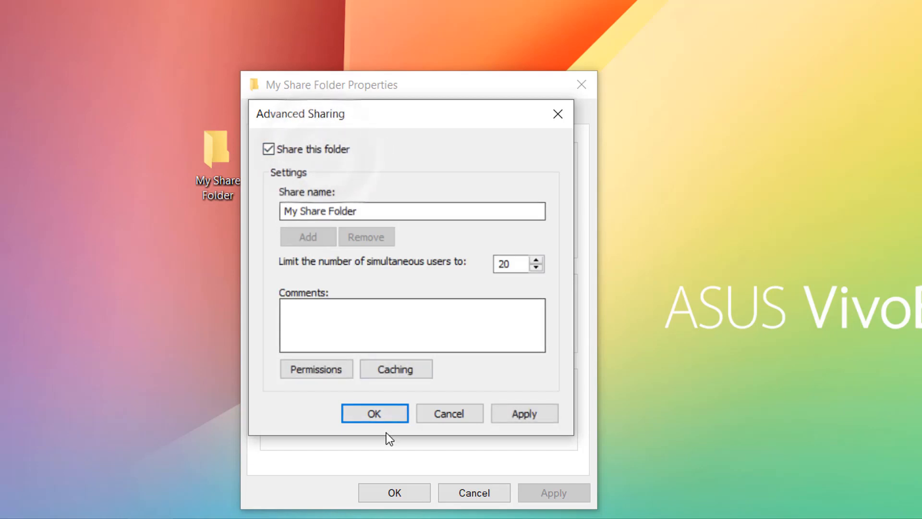
left_click(520, 410)
left_click(373, 414)
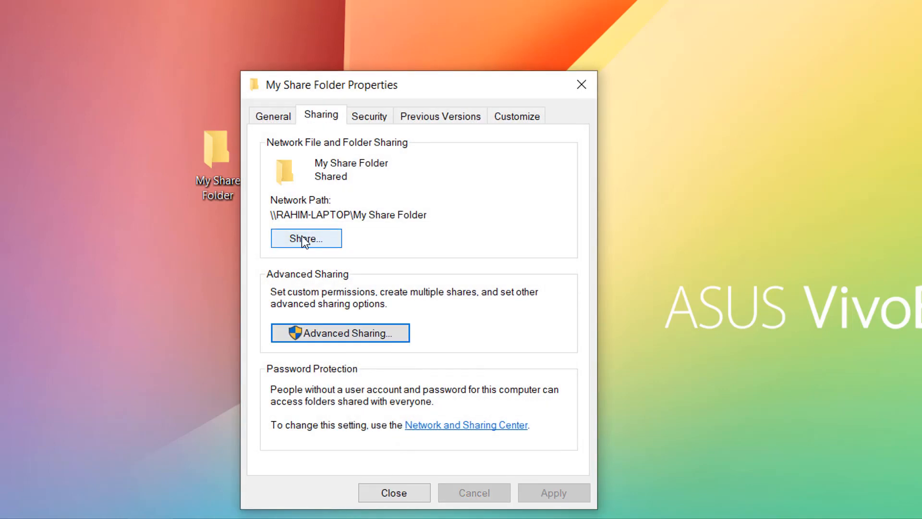
Share My Share Folder with Everyone at the Read/Write permission level and close its properties
left_click(303, 235)
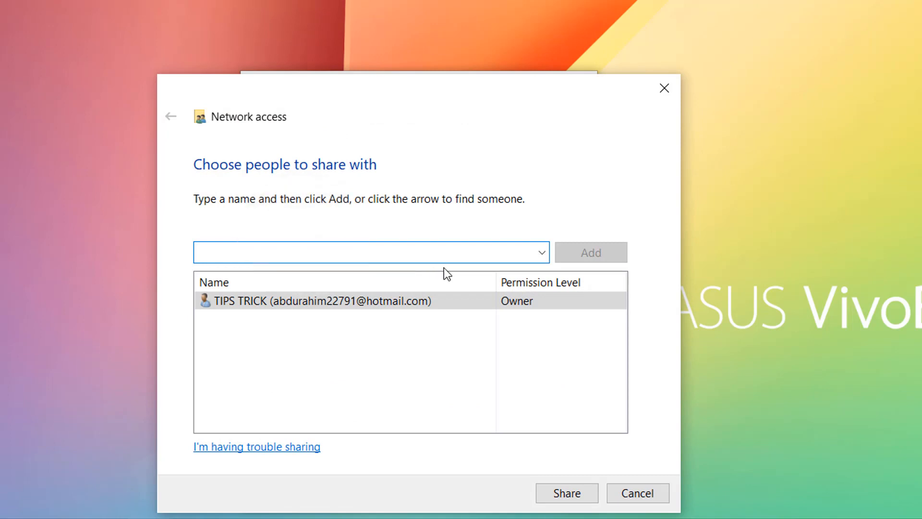
left_click(541, 252)
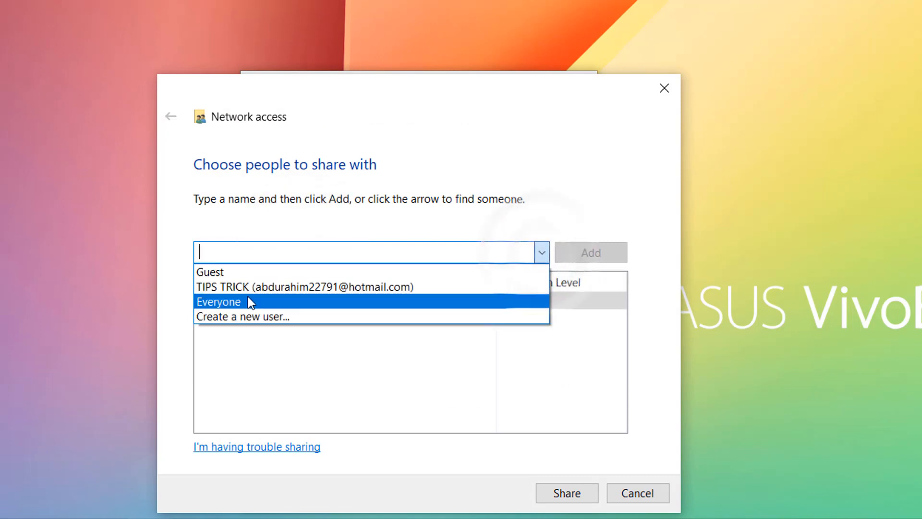
left_click(248, 301)
left_click(583, 250)
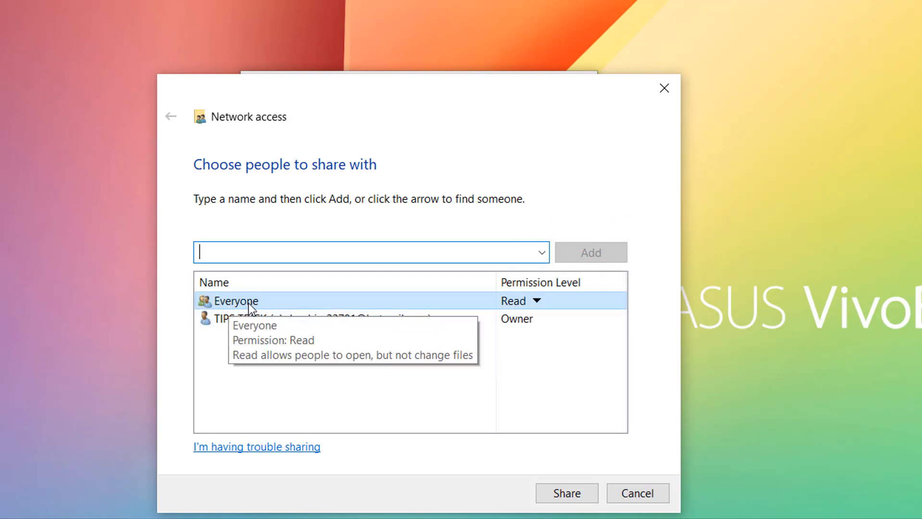
left_click(540, 301)
left_click(572, 319)
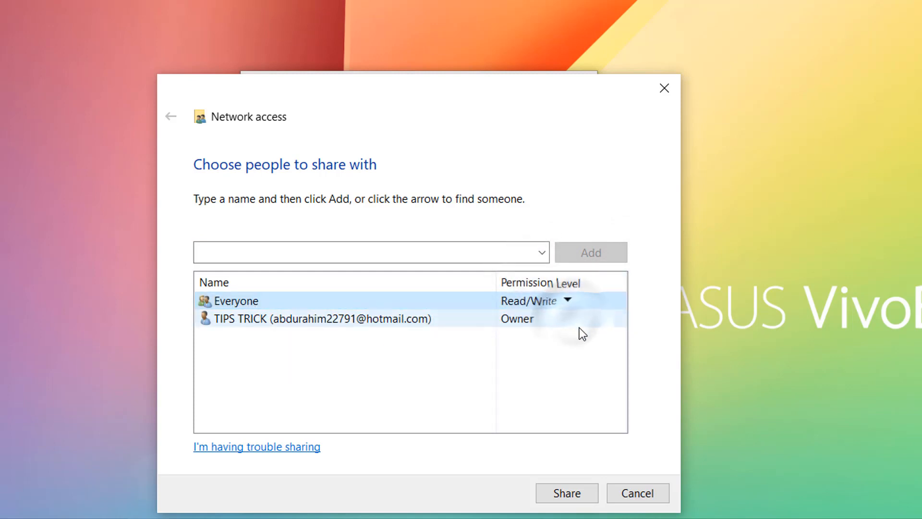
left_click(576, 496)
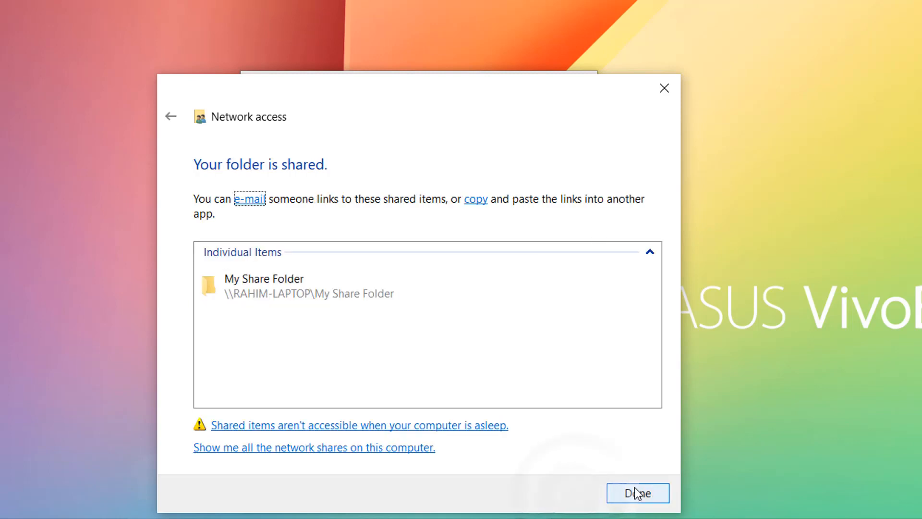
left_click(637, 493)
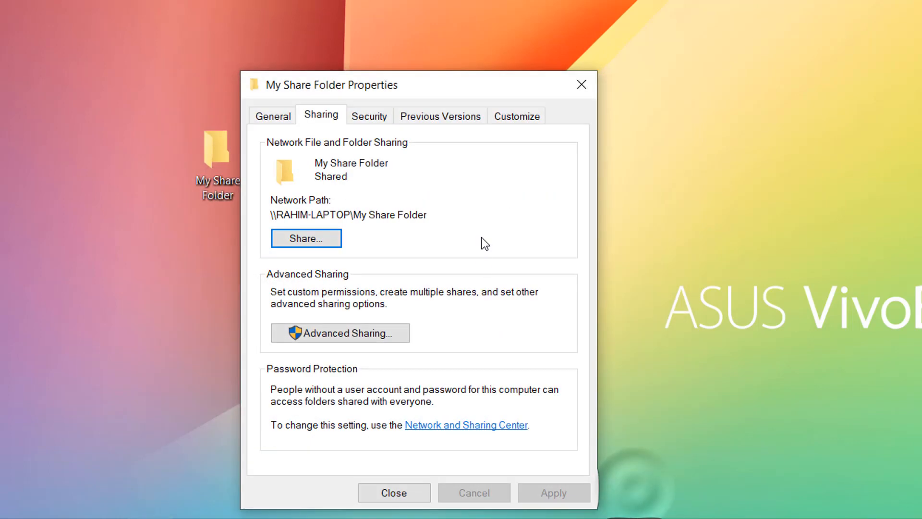
left_click(387, 501)
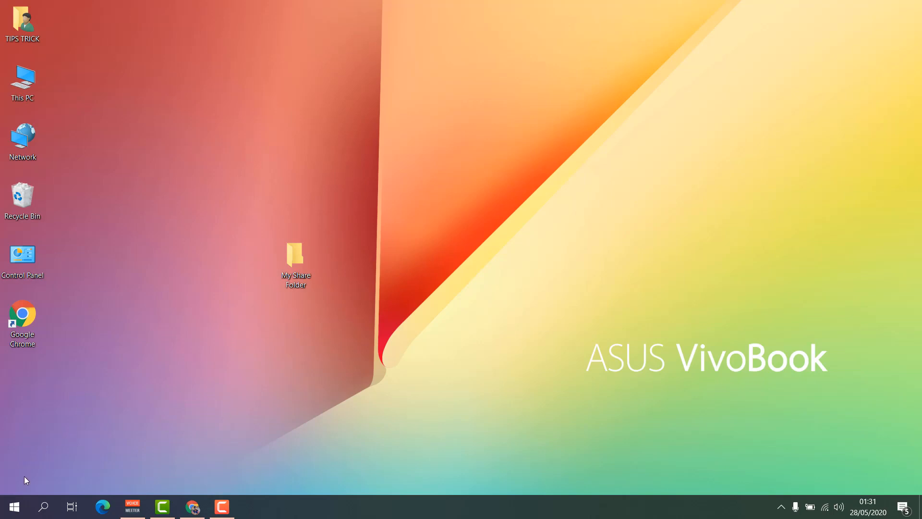
Run the Network Adapter troubleshooter from the Update & Security settings on all network adapters, and close it when finished
left_click(14, 506)
left_click(14, 446)
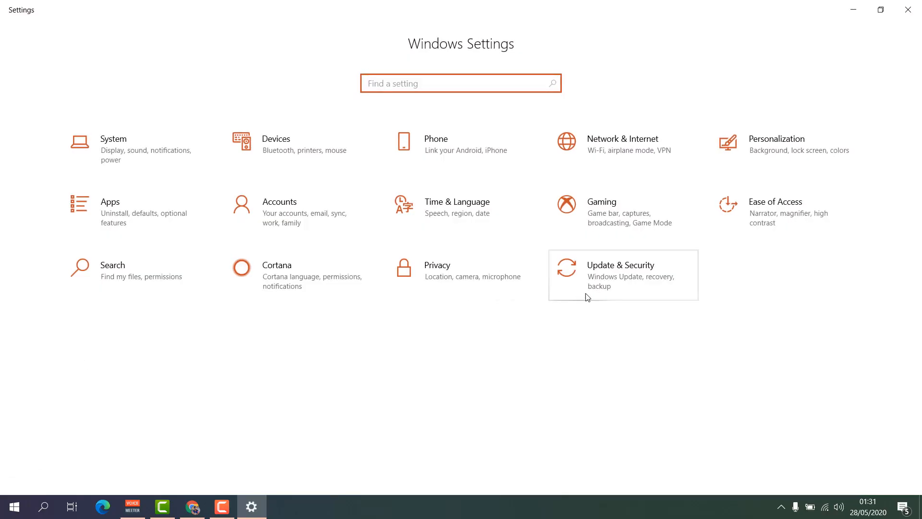
left_click(600, 286)
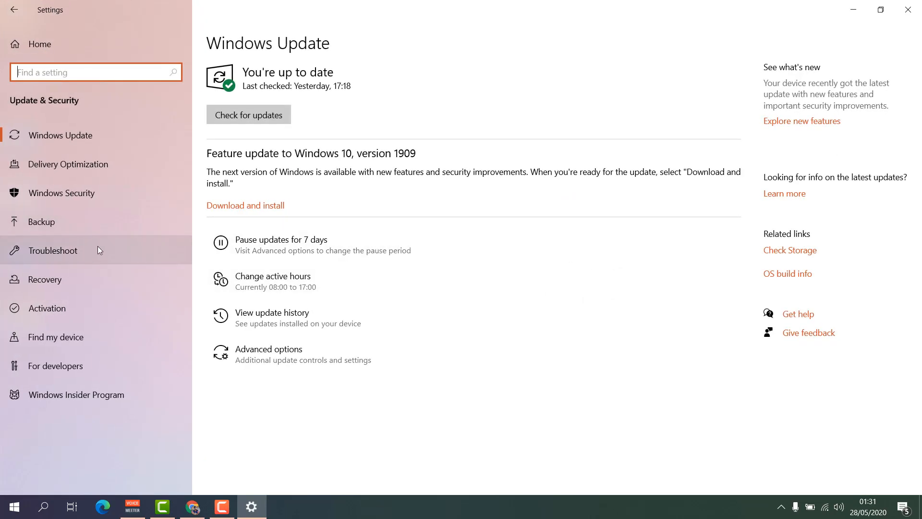
left_click(80, 252)
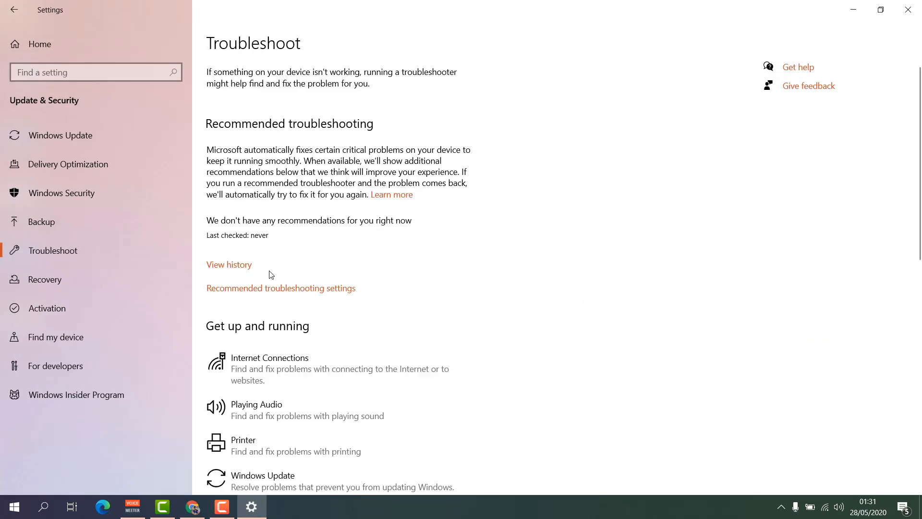
scroll(331, 336, "down", 5)
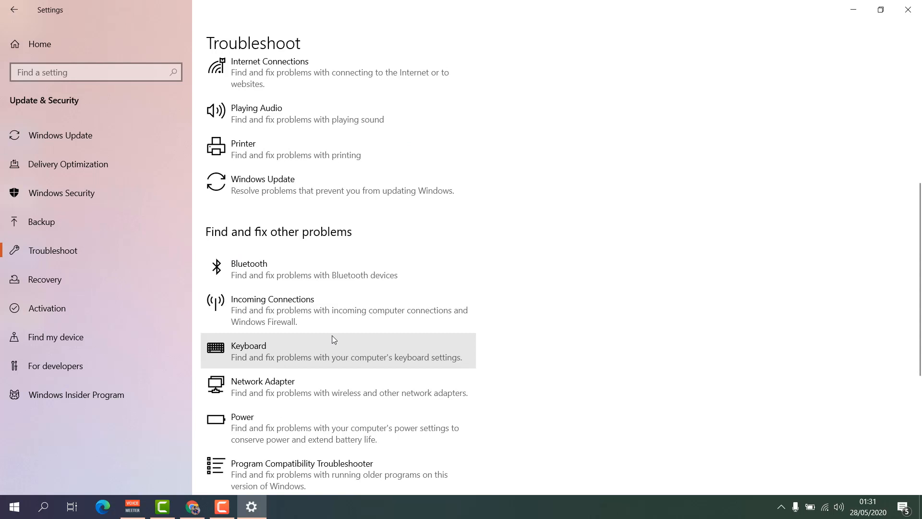
left_click(324, 373)
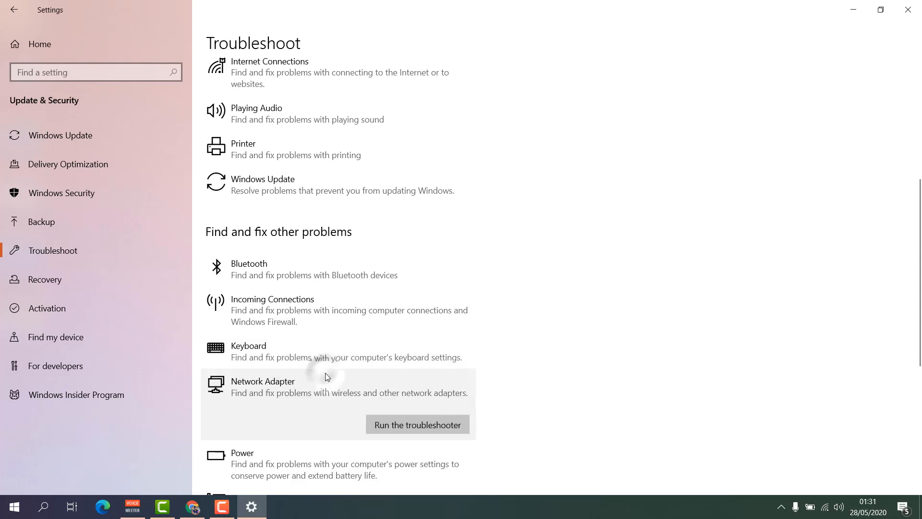
left_click(390, 425)
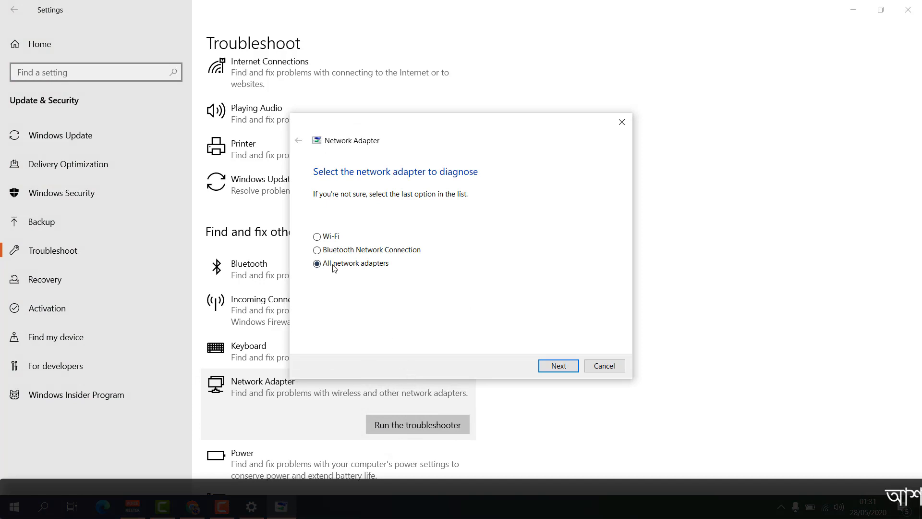
left_click(557, 367)
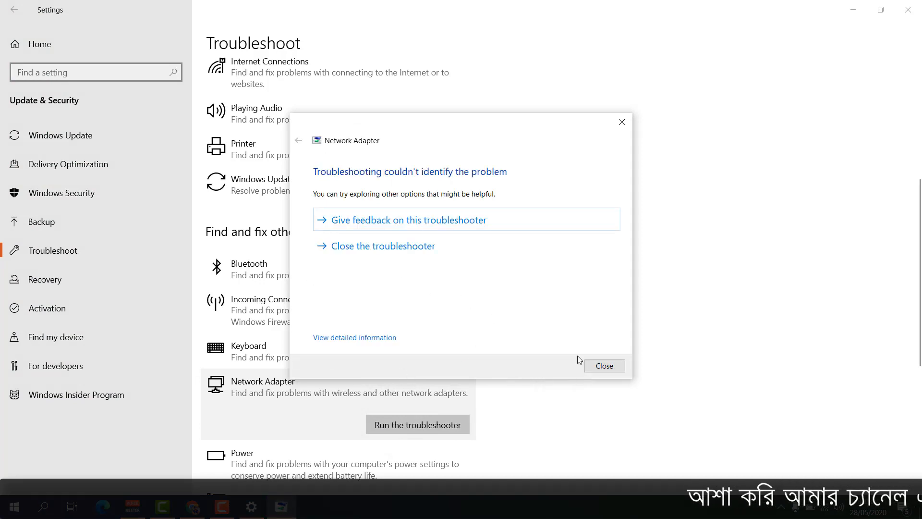
left_click(617, 368)
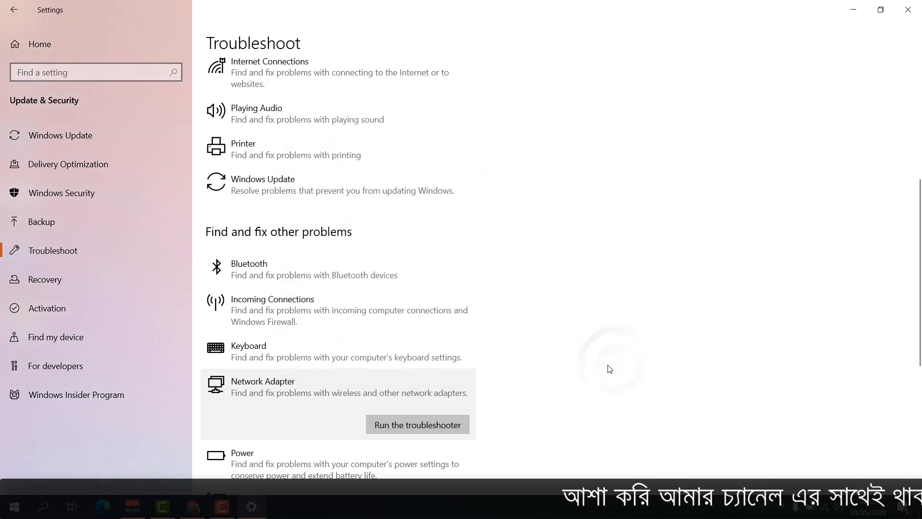